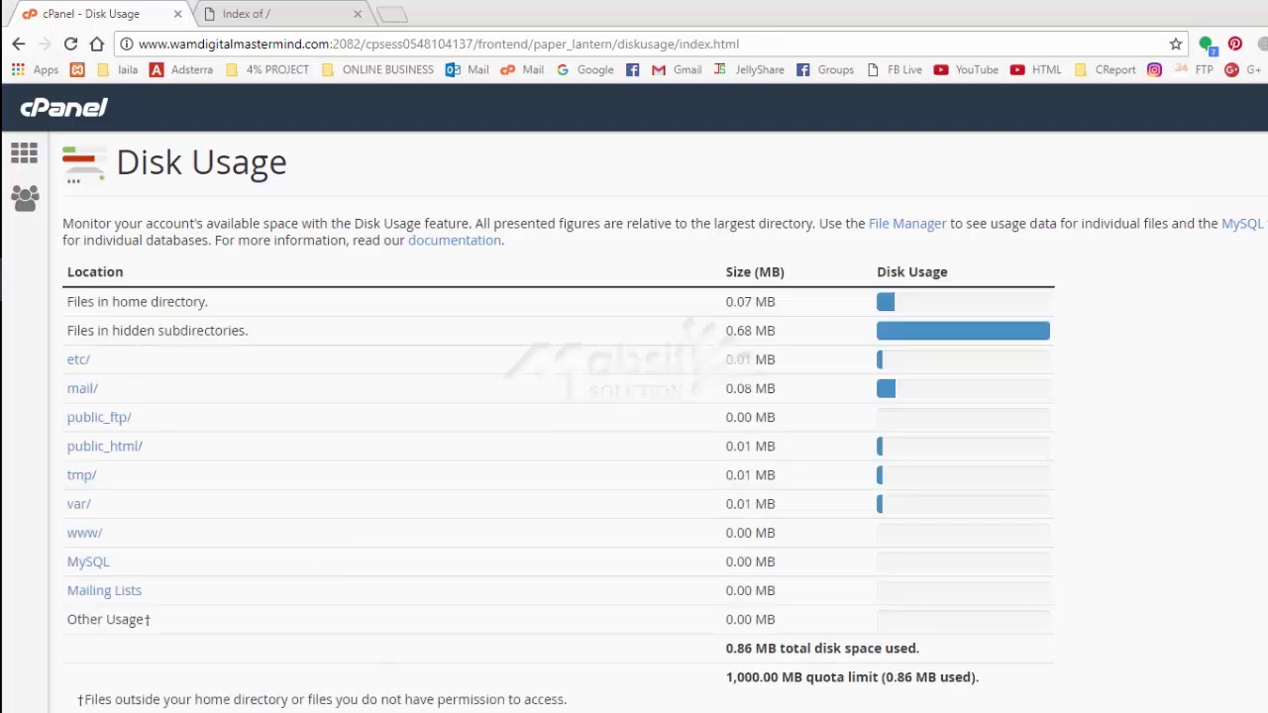
Step: Examine the Disk Usage table's total lines and highlight the account's disk quota limit
scroll(634, 426, "down", 2)
scroll(634, 426, "up", 2)
scroll(730, 622, "down", 1)
left_click_drag(729, 591, 800, 591)
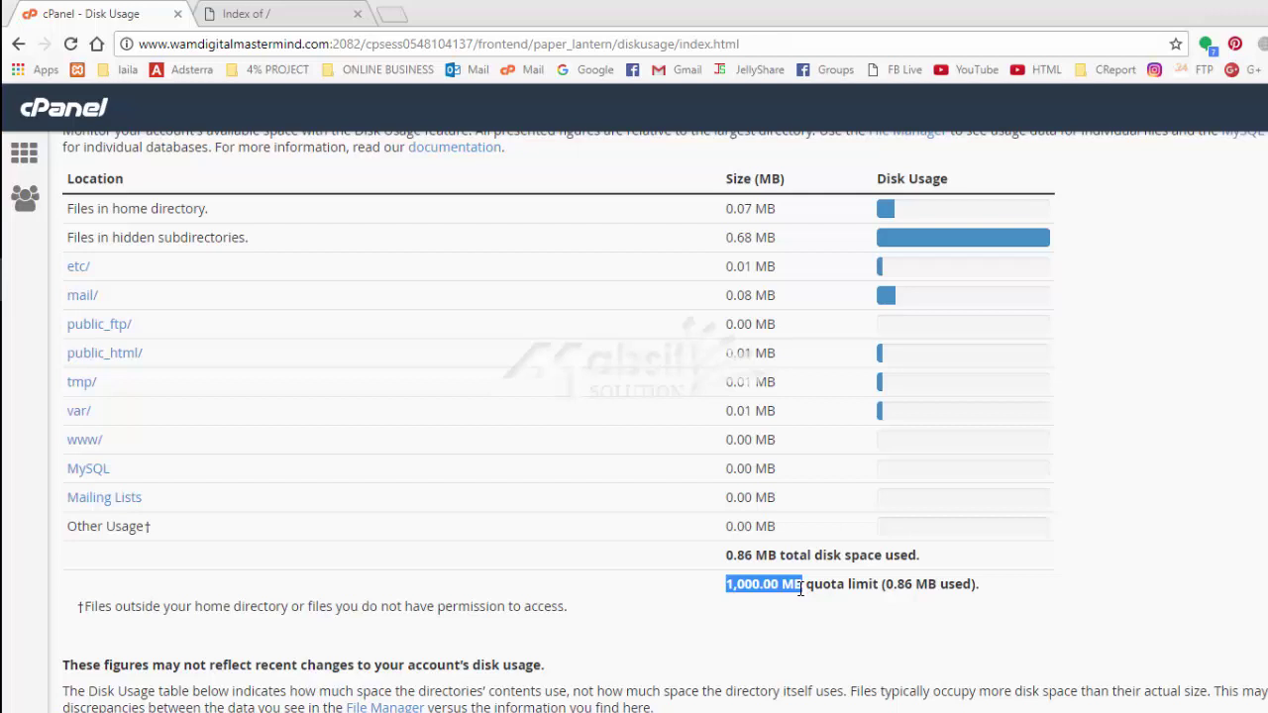
left_click(800, 587)
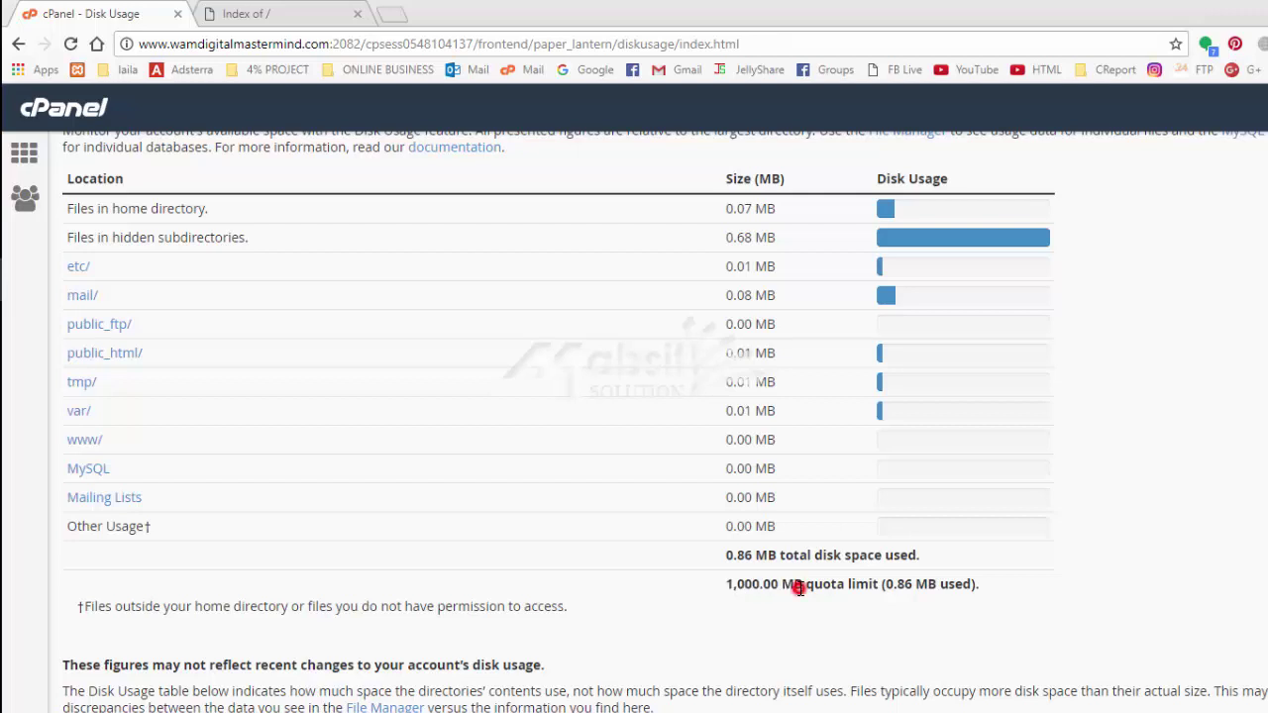
scroll(595, 520, "up", 1)
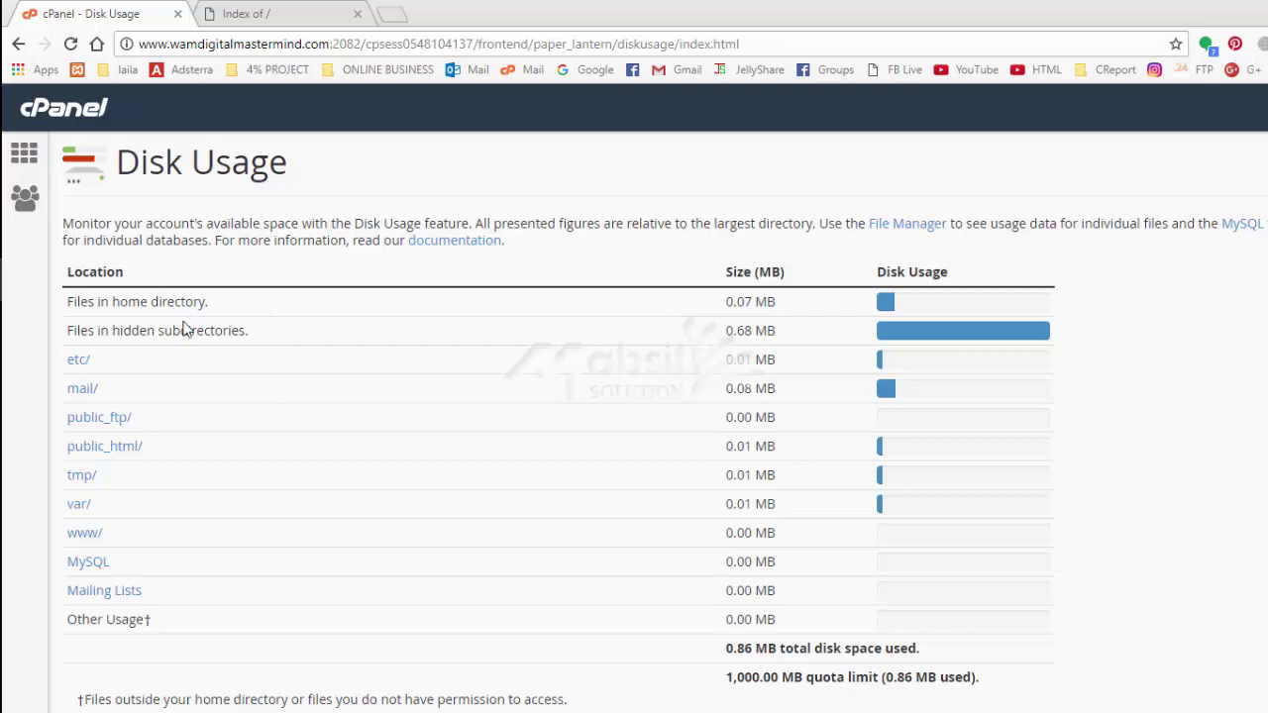
Step: Check the sizes of the files in the home directory and in the hidden subdirectories
left_click_drag(726, 302, 724, 331)
left_click(767, 301)
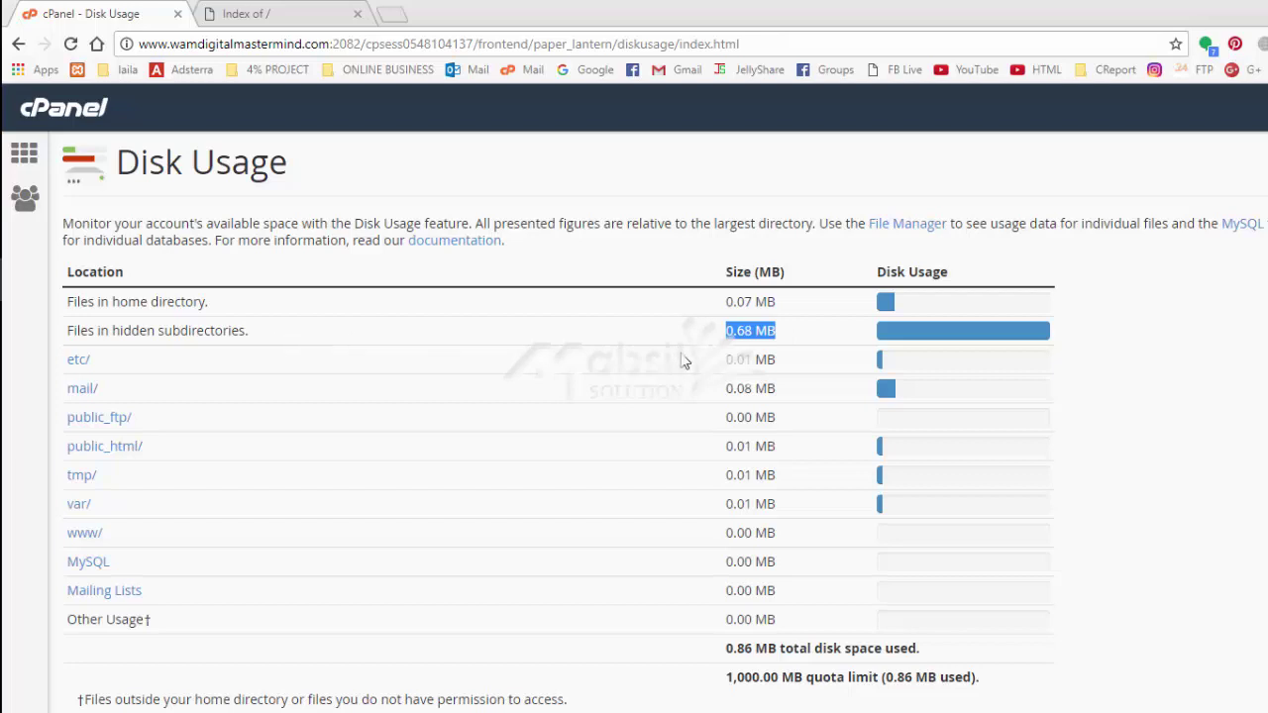
left_click(799, 328)
left_click_drag(794, 330, 730, 331)
left_click(679, 333)
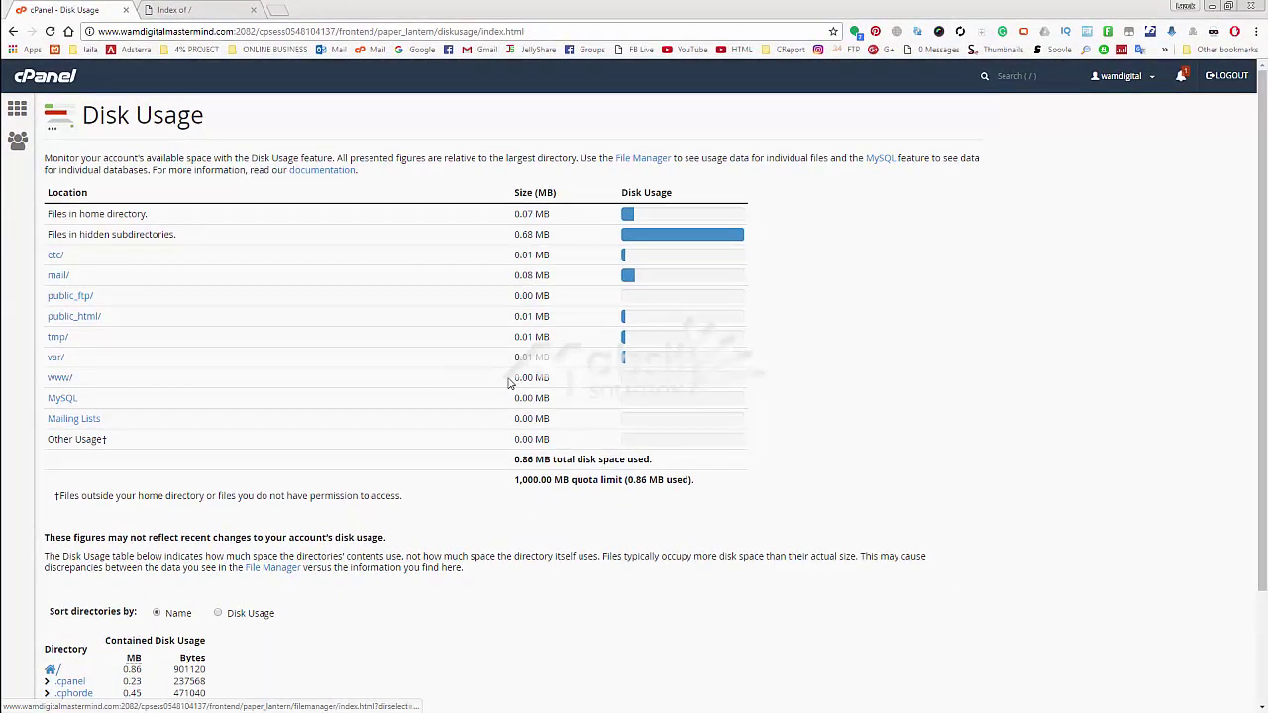
Step: Check the sizes listed for the www, MySQL and public_html locations in the Disk Usage table
left_click_drag(566, 375, 515, 380)
left_click(439, 369)
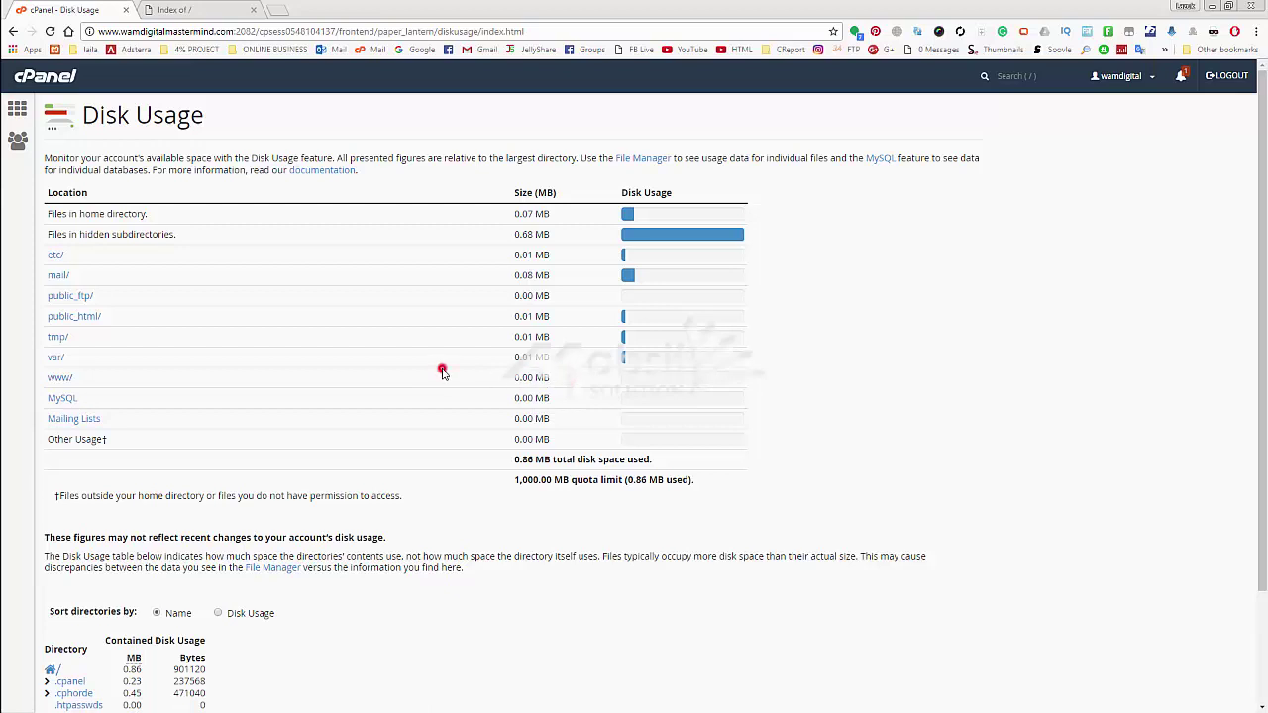
triple_click(552, 399)
left_click(495, 399)
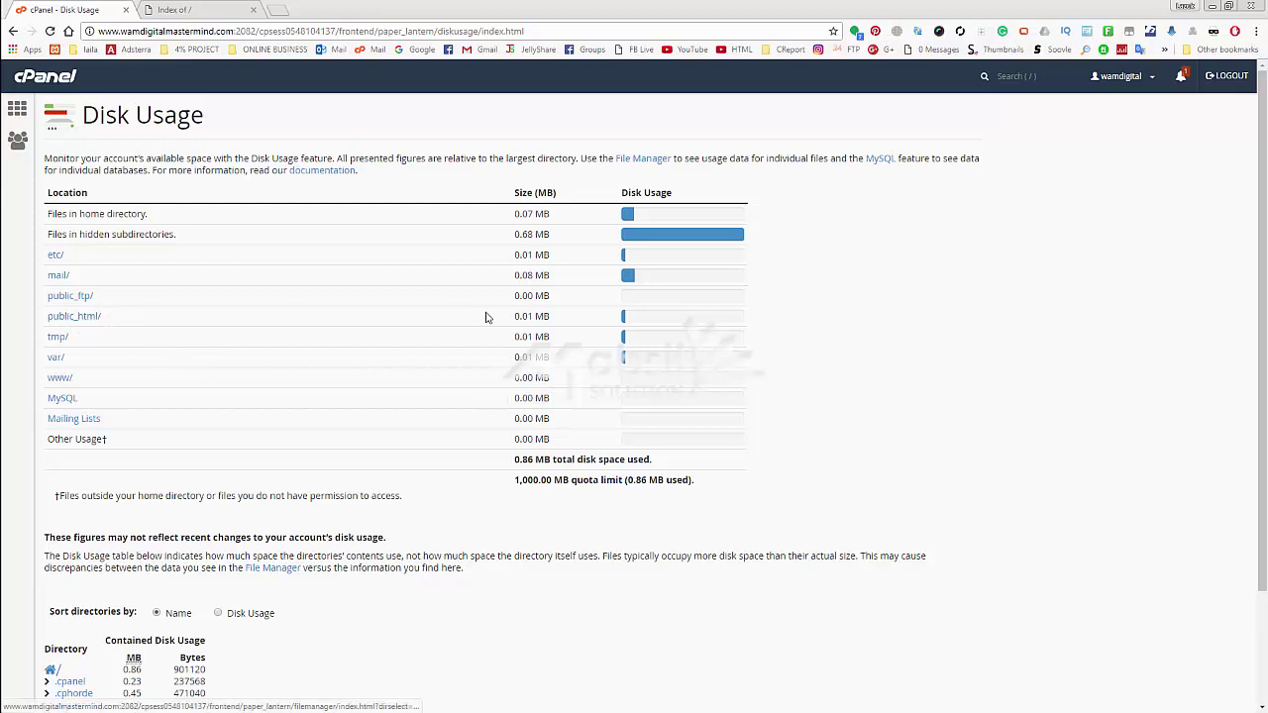
triple_click(561, 317)
left_click(512, 320)
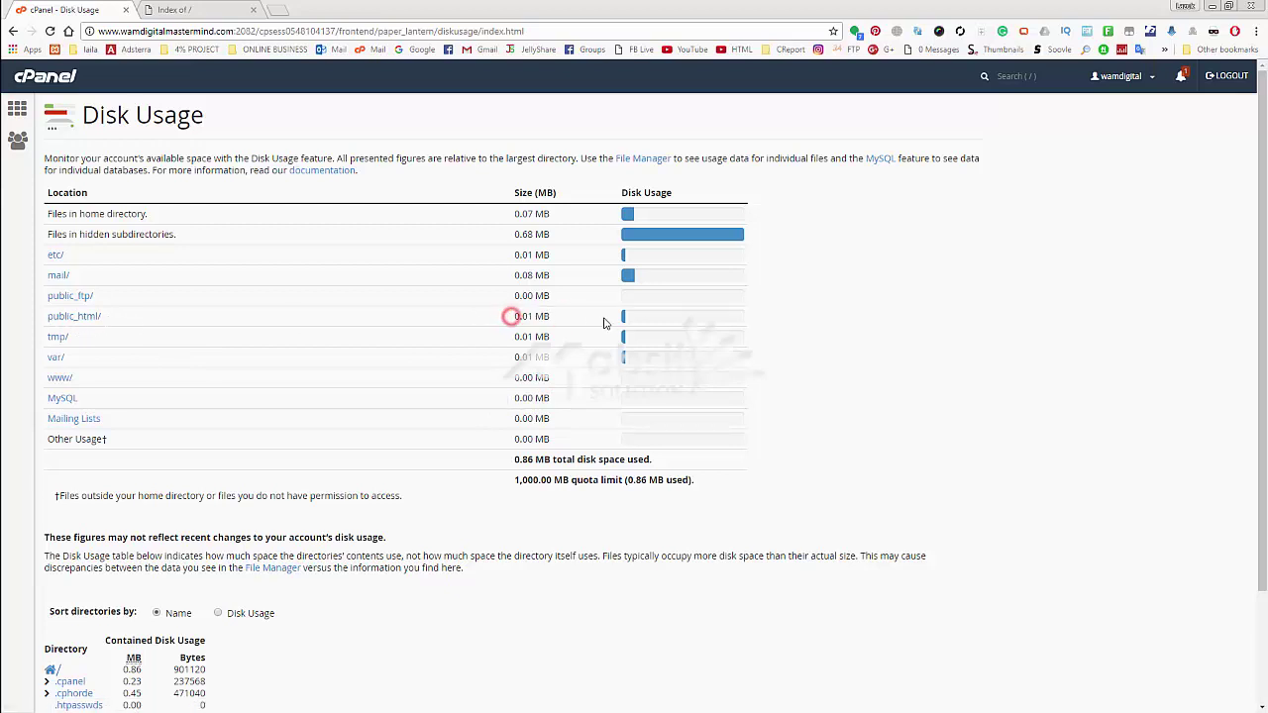
Step: Examine the mail directory's entry in the Disk Usage table and highlight its size
triple_click(94, 275)
left_click(568, 276)
triple_click(569, 276)
left_click(502, 276)
scroll(509, 286, "down", 2)
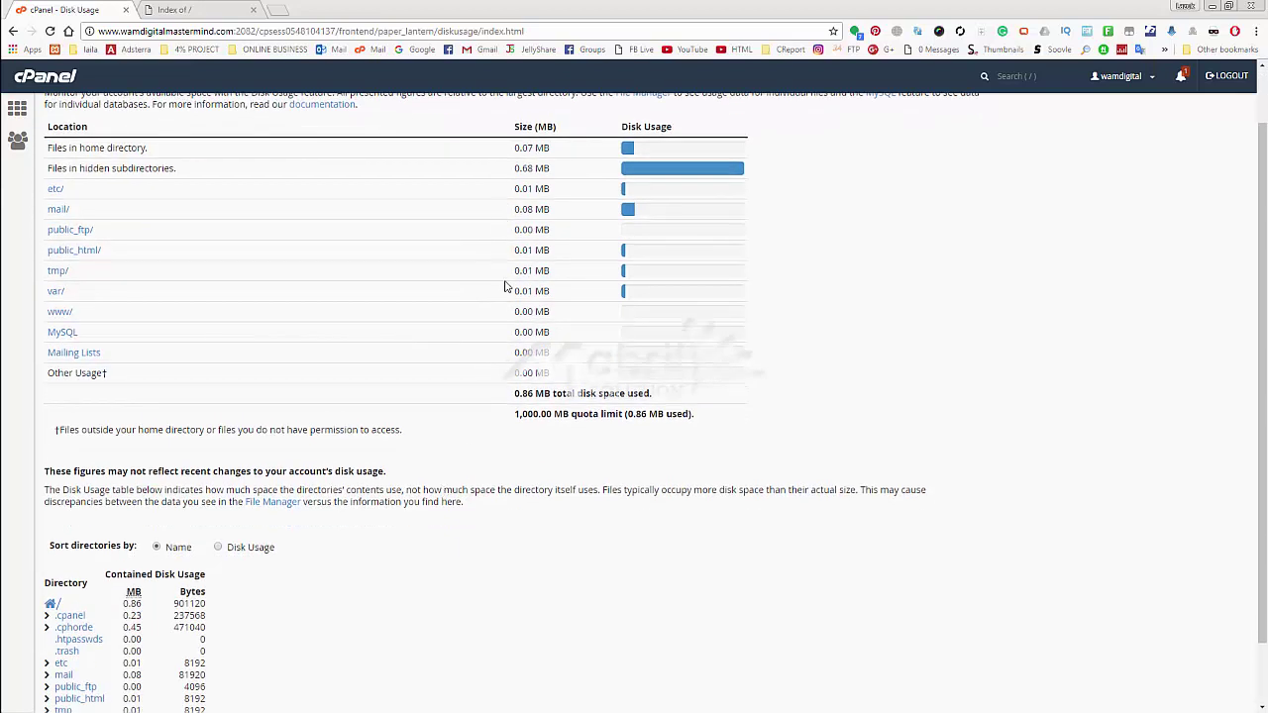
scroll(387, 205, "up", 1)
scroll(386, 206, "up", 1)
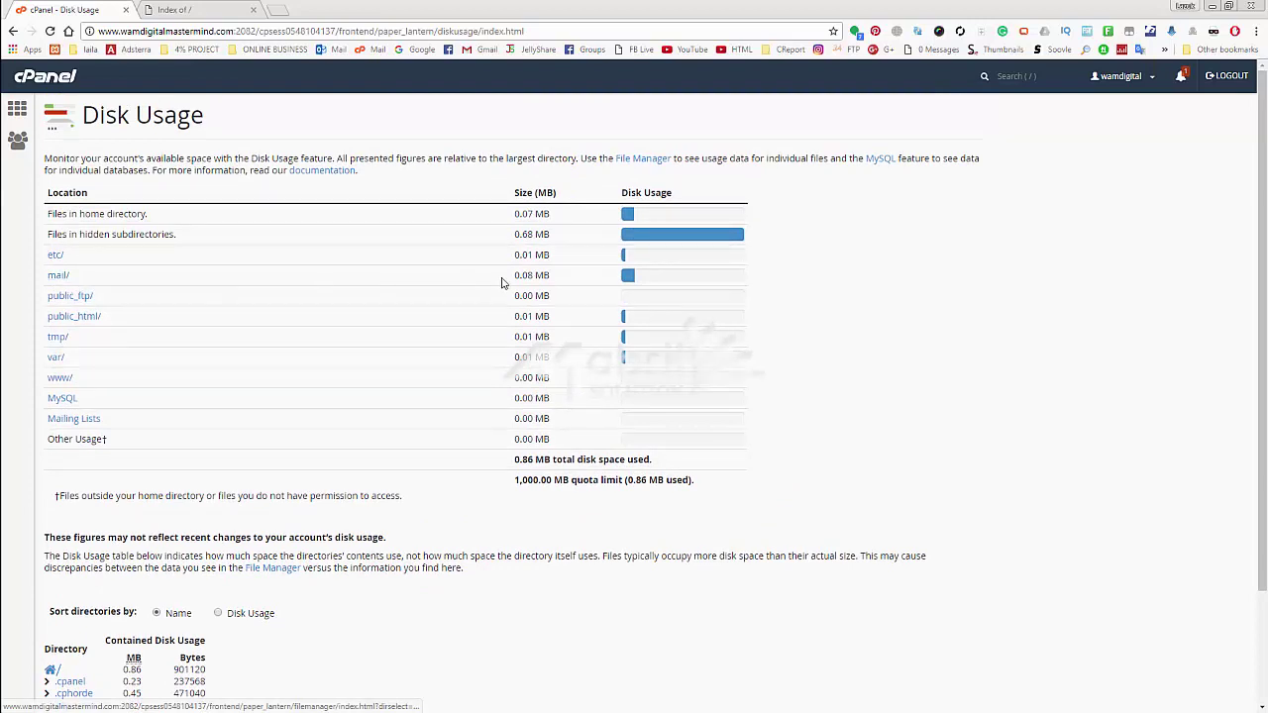
left_click_drag(552, 283, 507, 279)
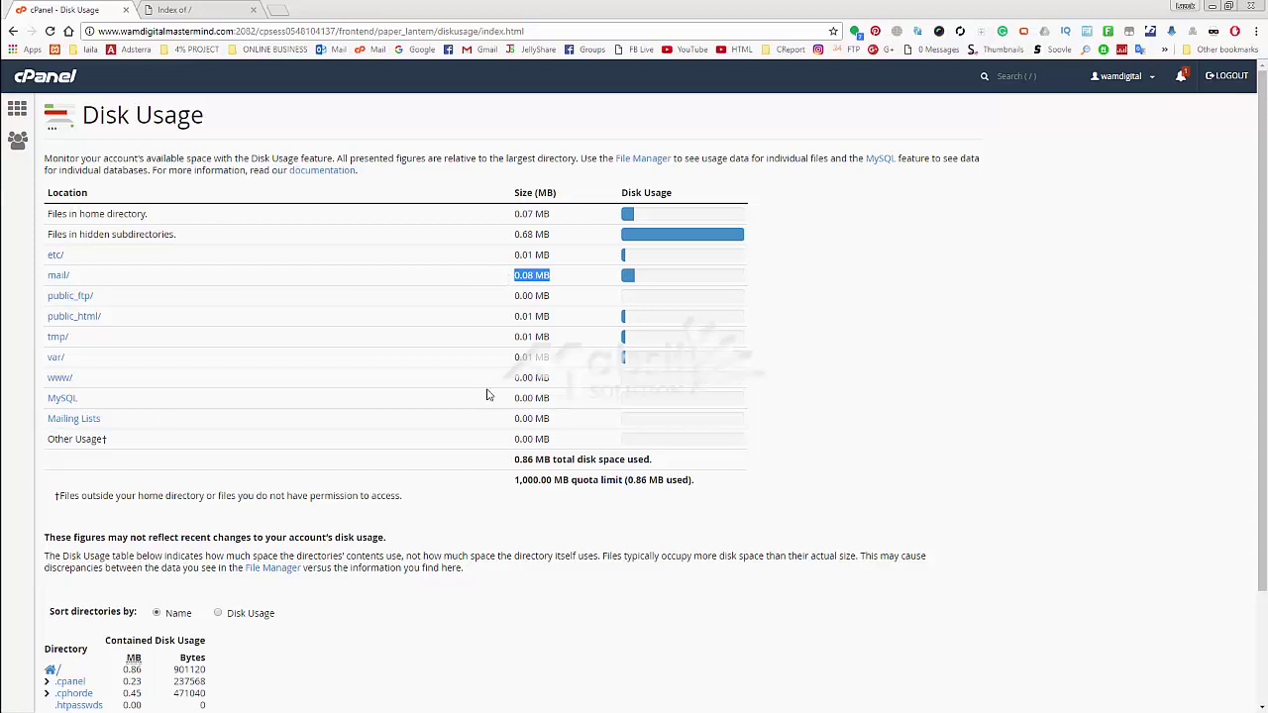
Step: Examine the MB and Bytes columns of the Contained Disk Usage directory list, including the MB unit conversion hint
scroll(595, 396, "down", 1)
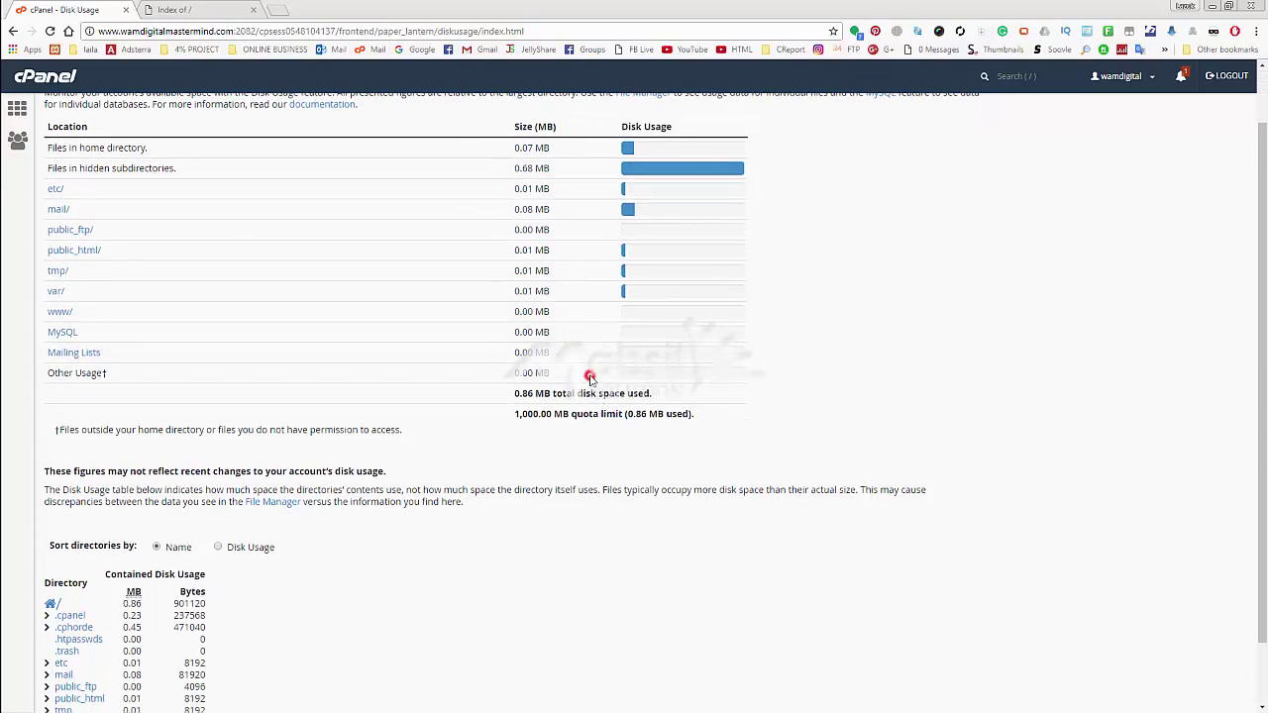
scroll(575, 475, "down", 1)
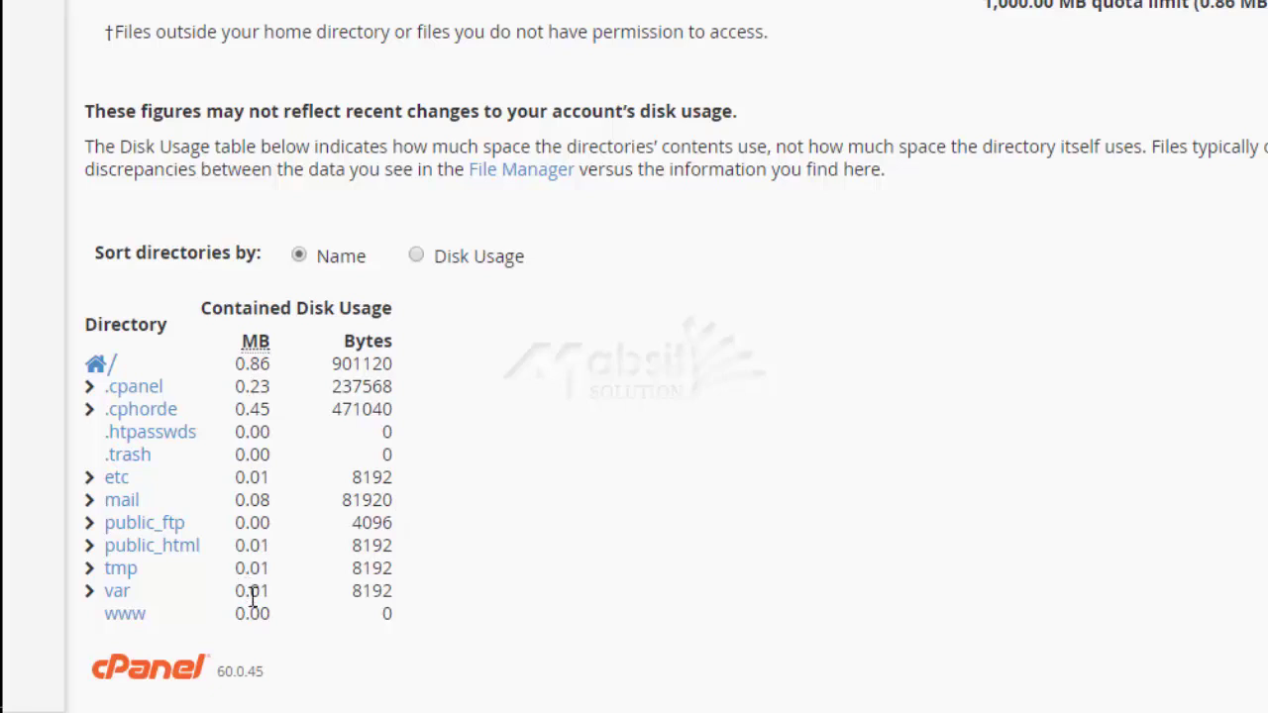
left_click_drag(343, 343, 371, 346)
left_click(297, 341)
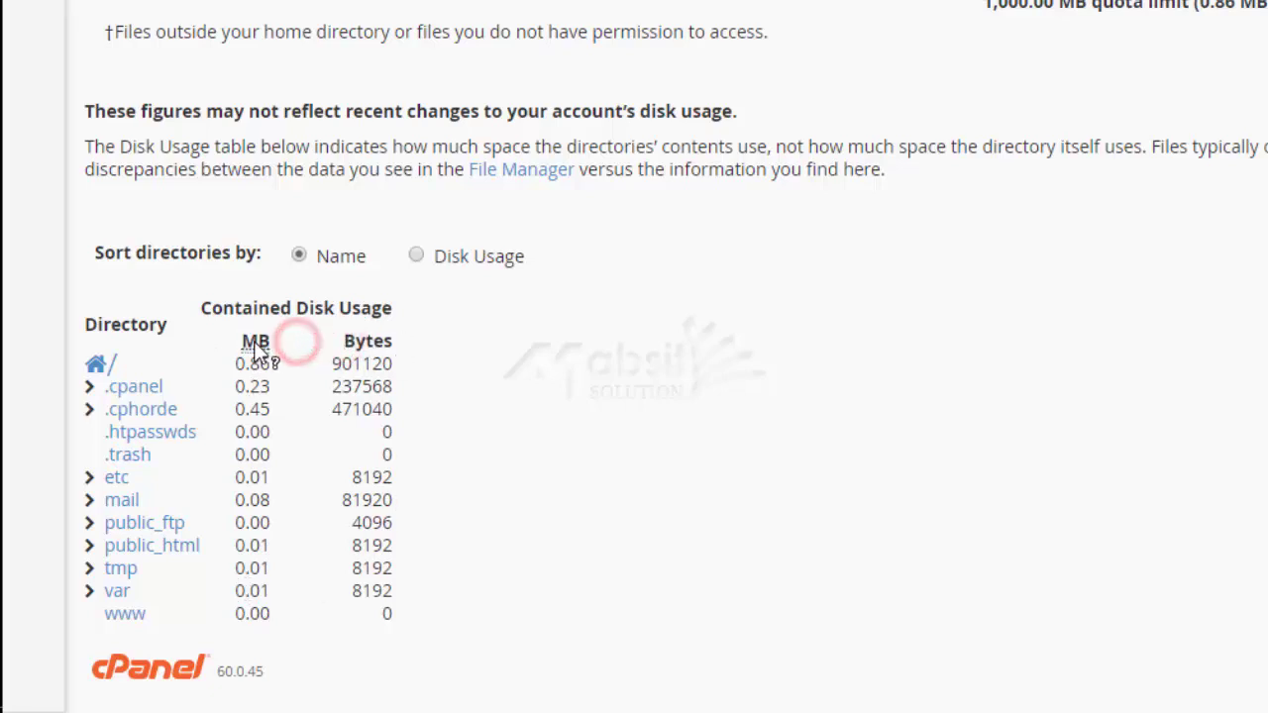
double_click(388, 343)
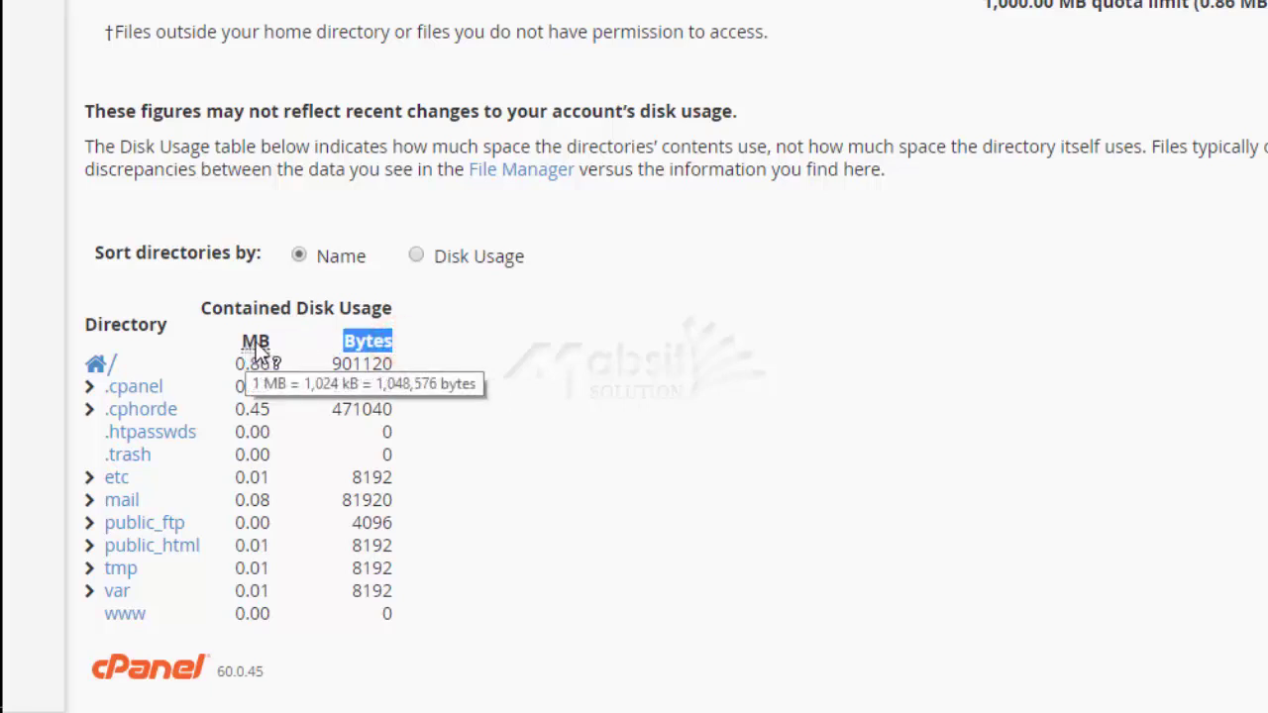
left_click(396, 342)
double_click(347, 342)
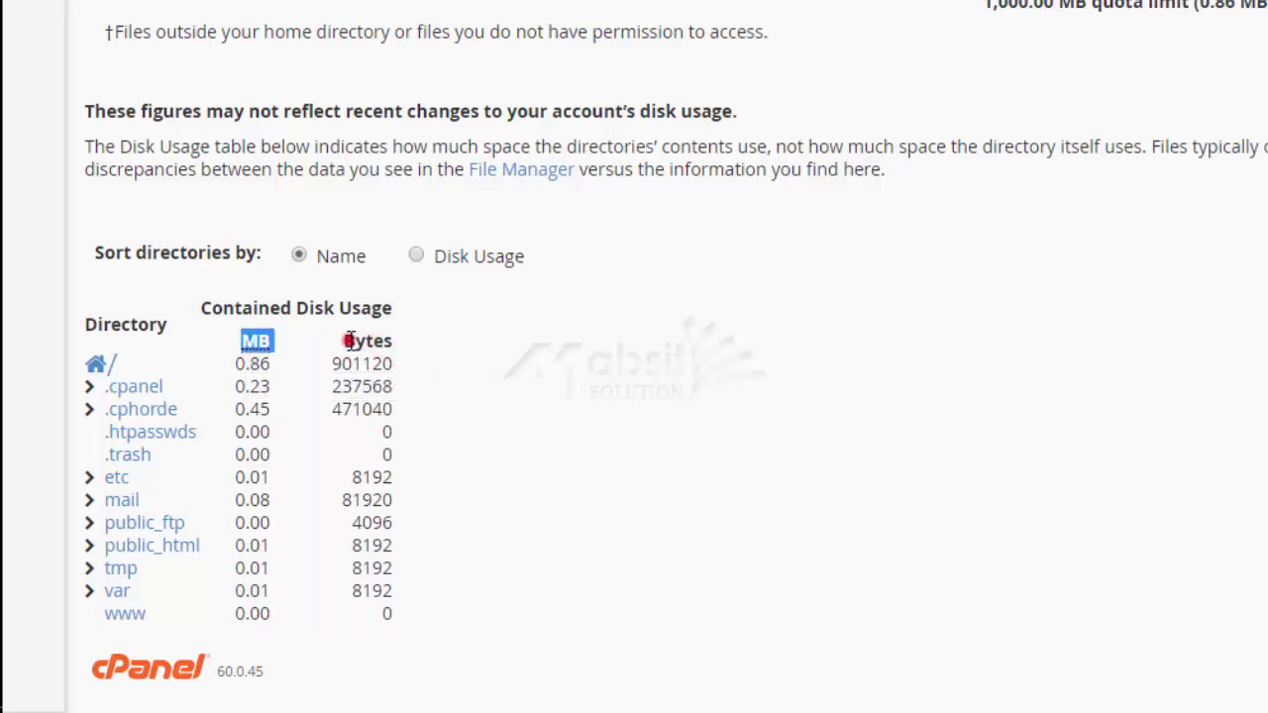
left_click(348, 342)
double_click(348, 342)
left_click(471, 372)
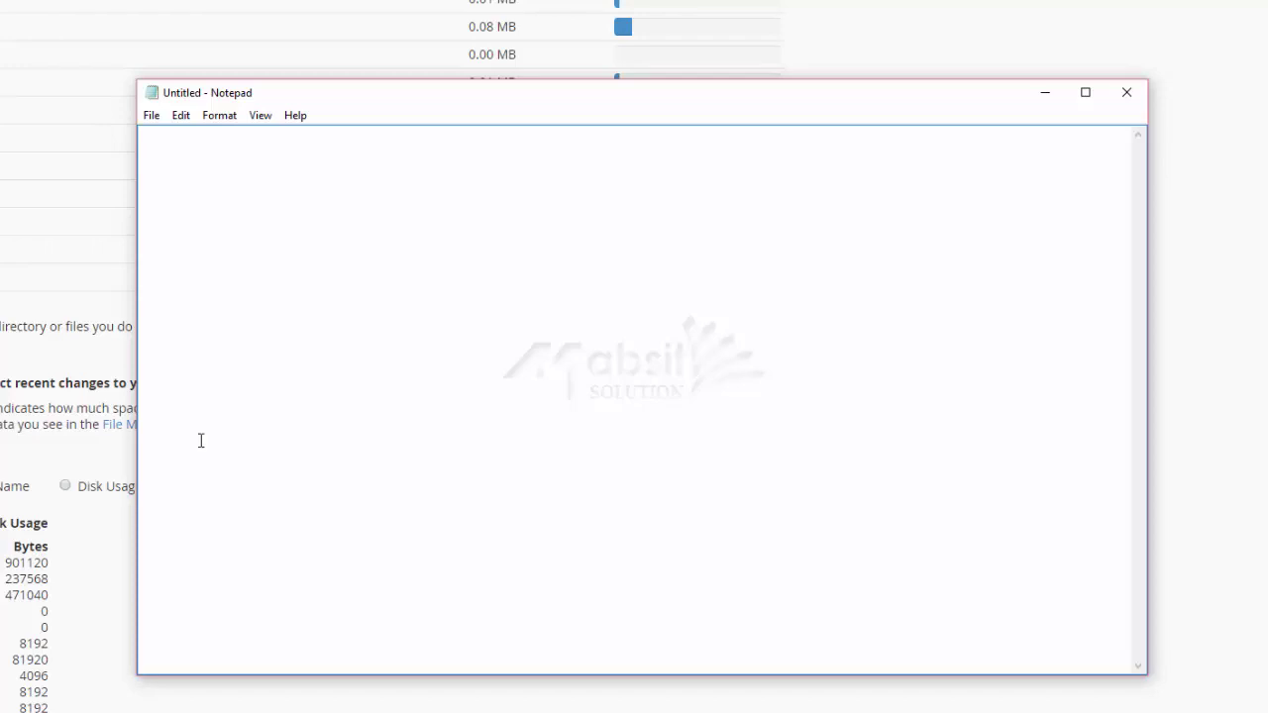
Step: In a blank Notepad document, write the lines "1024 bytes = 1 mb" and "1024 = 1gb"
type("1024 by")
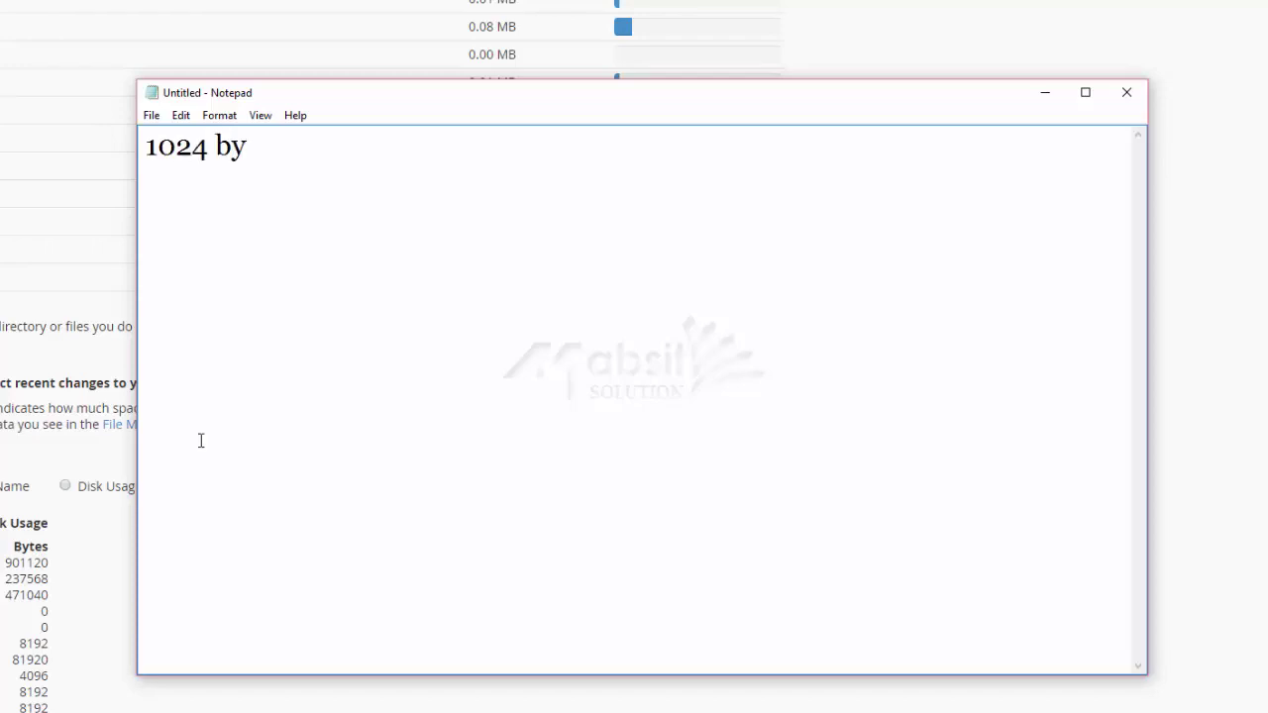
type("tes = 1 mb")
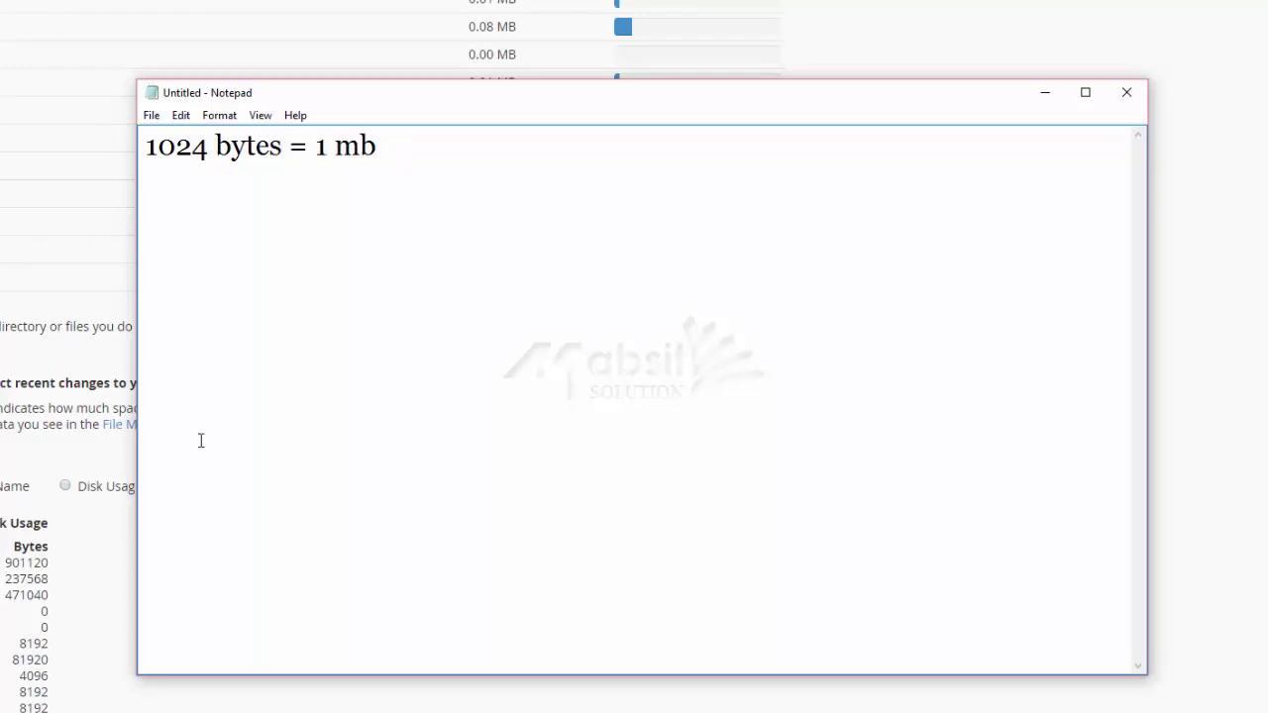
key("Return")
type("1024 = 1gb")
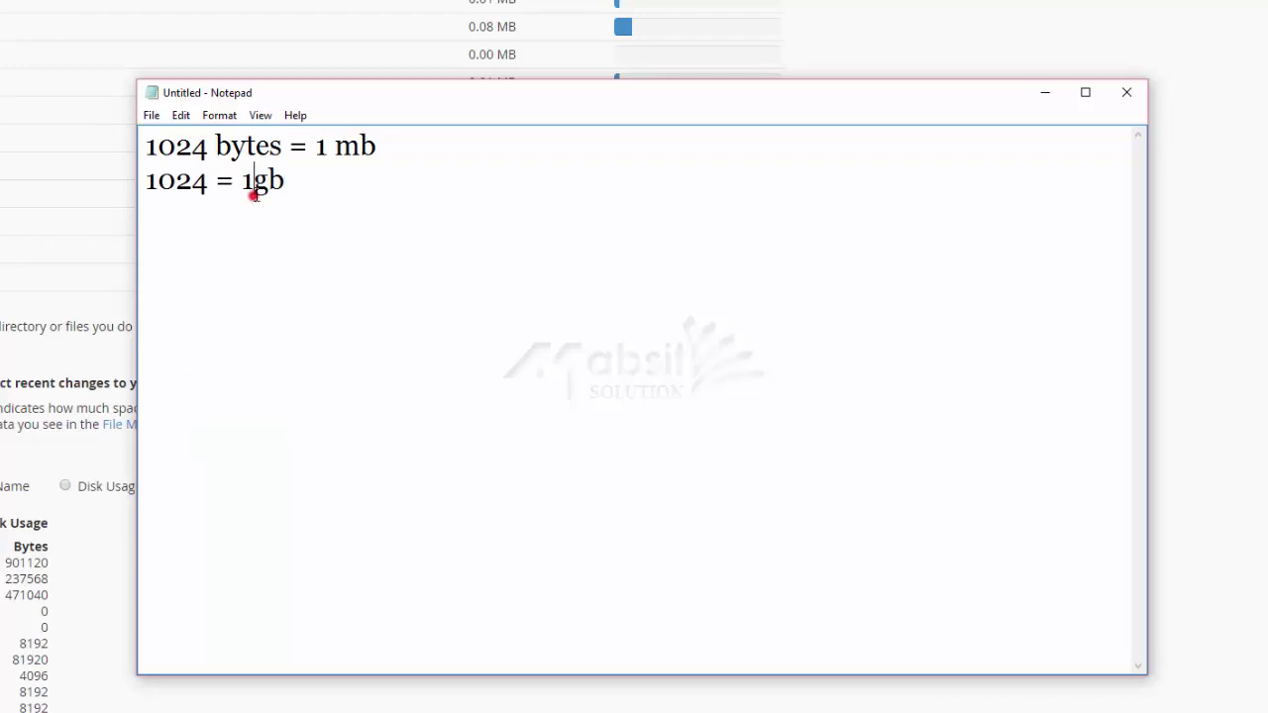
Step: Add a third line "1024gb = 1 tb" to the note, review all three lines and return to the Disk Usage page
left_click_drag(252, 190, 311, 195)
left_click(310, 195)
key("Return")
type("1024")
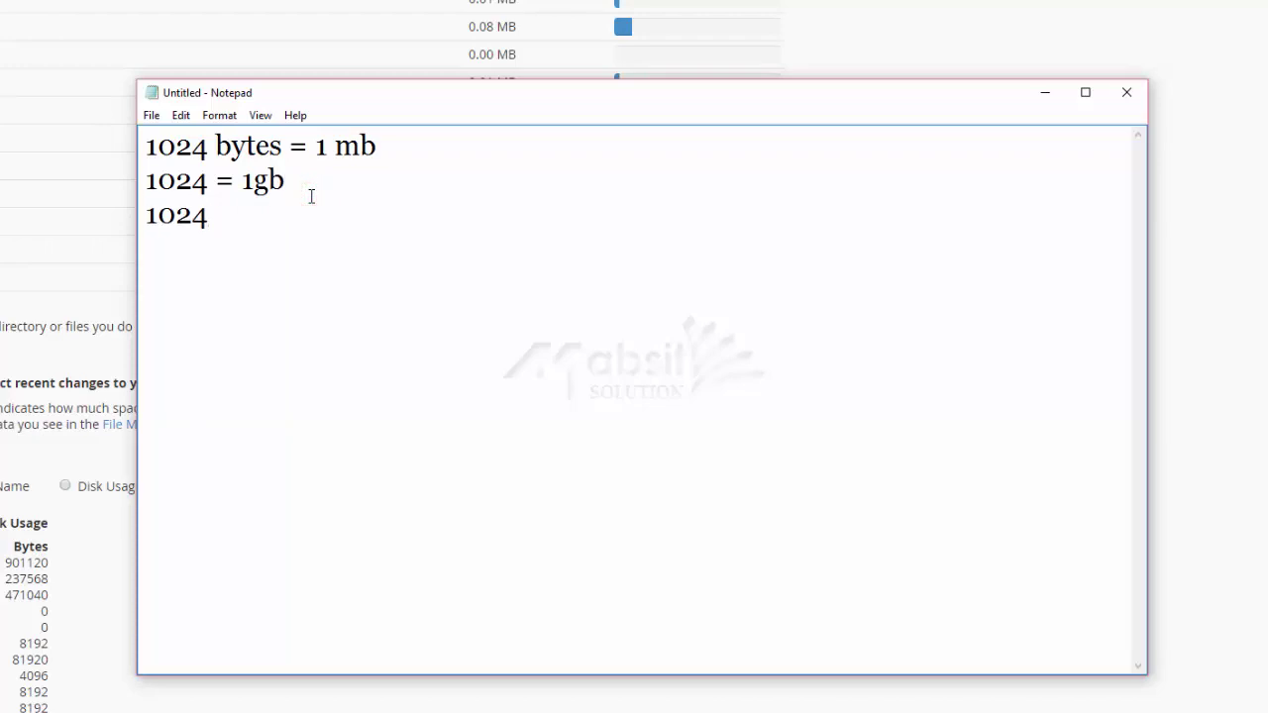
type("gb = 1 tb")
left_click_drag(348, 221, 133, 146)
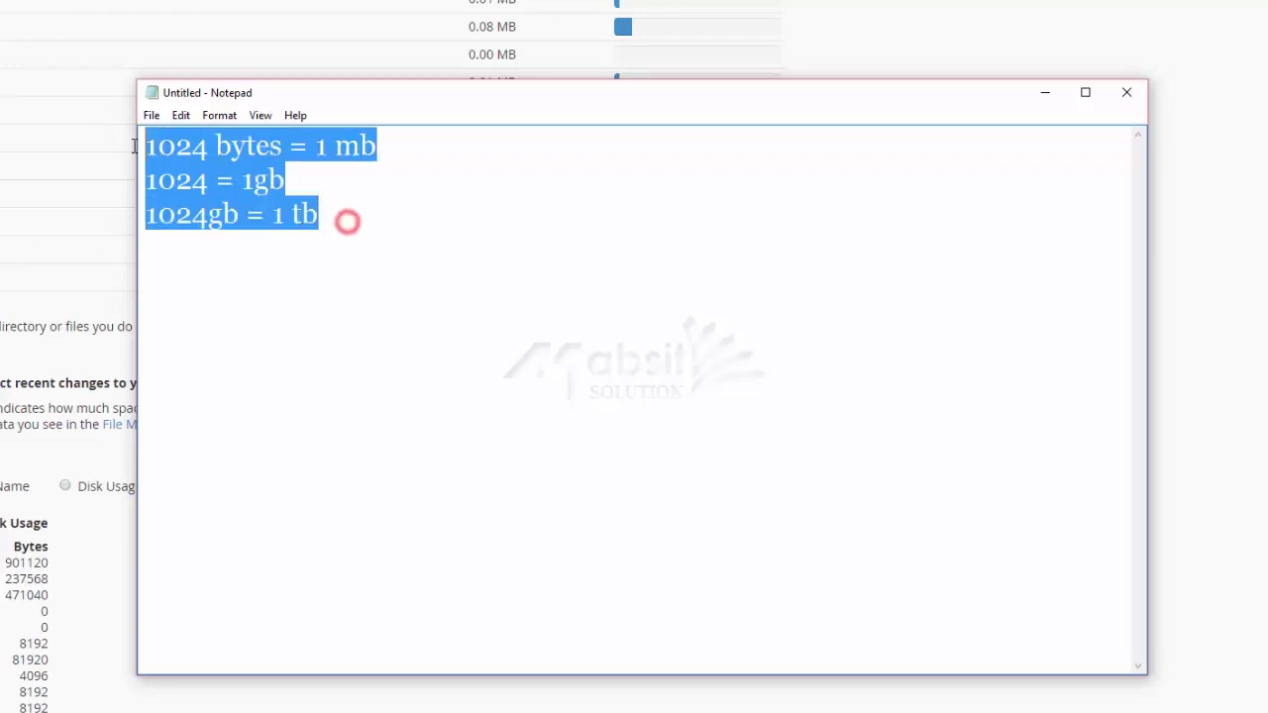
left_click(348, 271)
left_click(1232, 361)
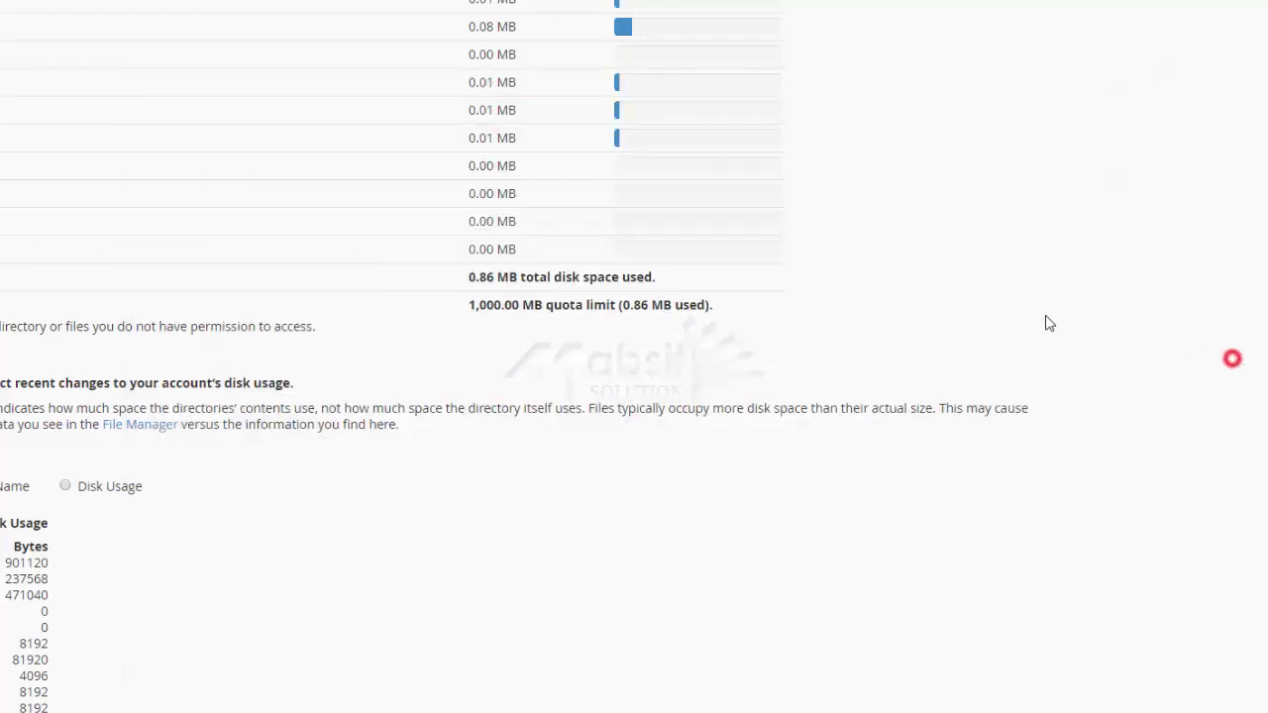
Step: Recheck the quota limit figure beneath the account's total disk space used
double_click(492, 304)
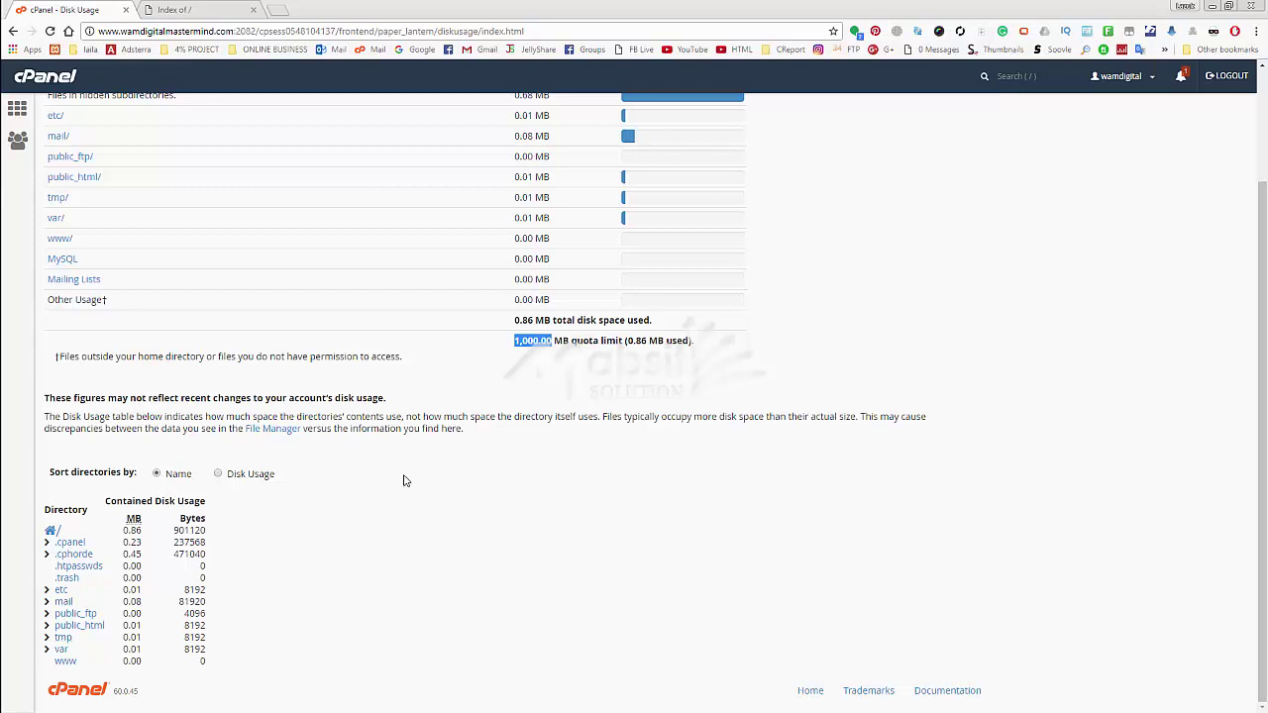
scroll(404, 480, "up", 3)
left_click(579, 352)
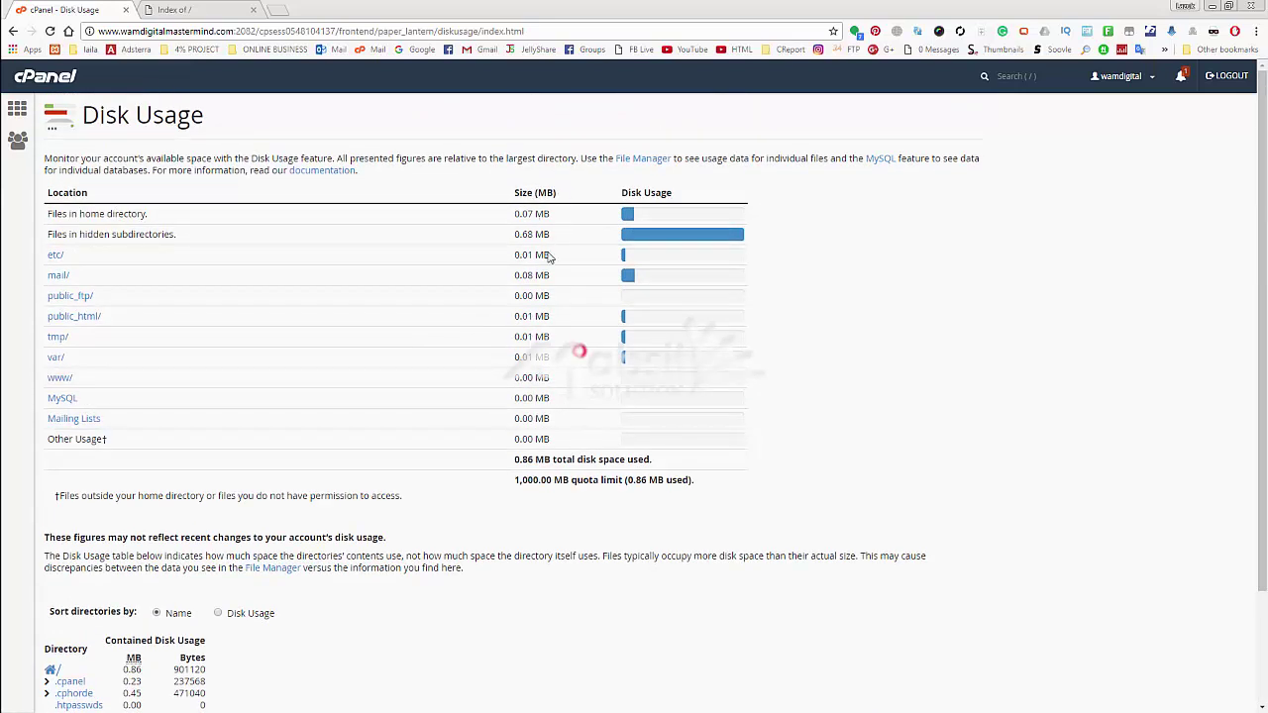
left_click(516, 481)
left_click_drag(516, 481, 557, 481)
left_click(557, 482)
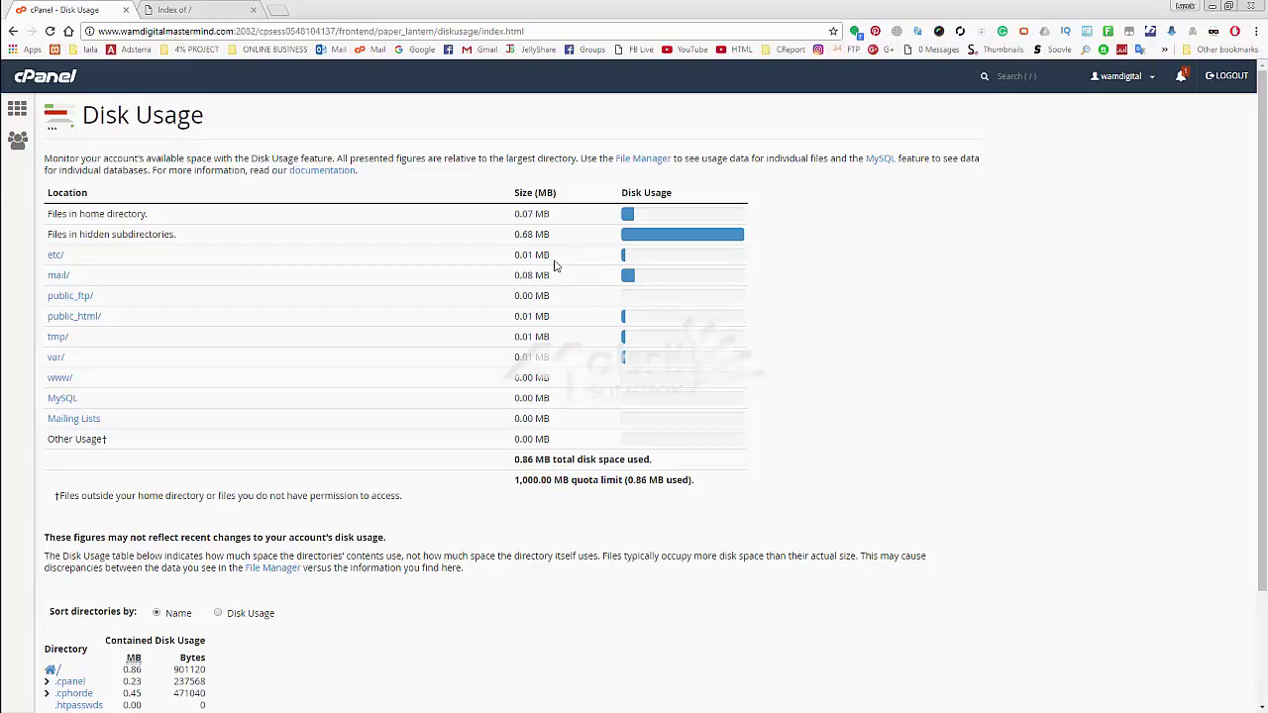